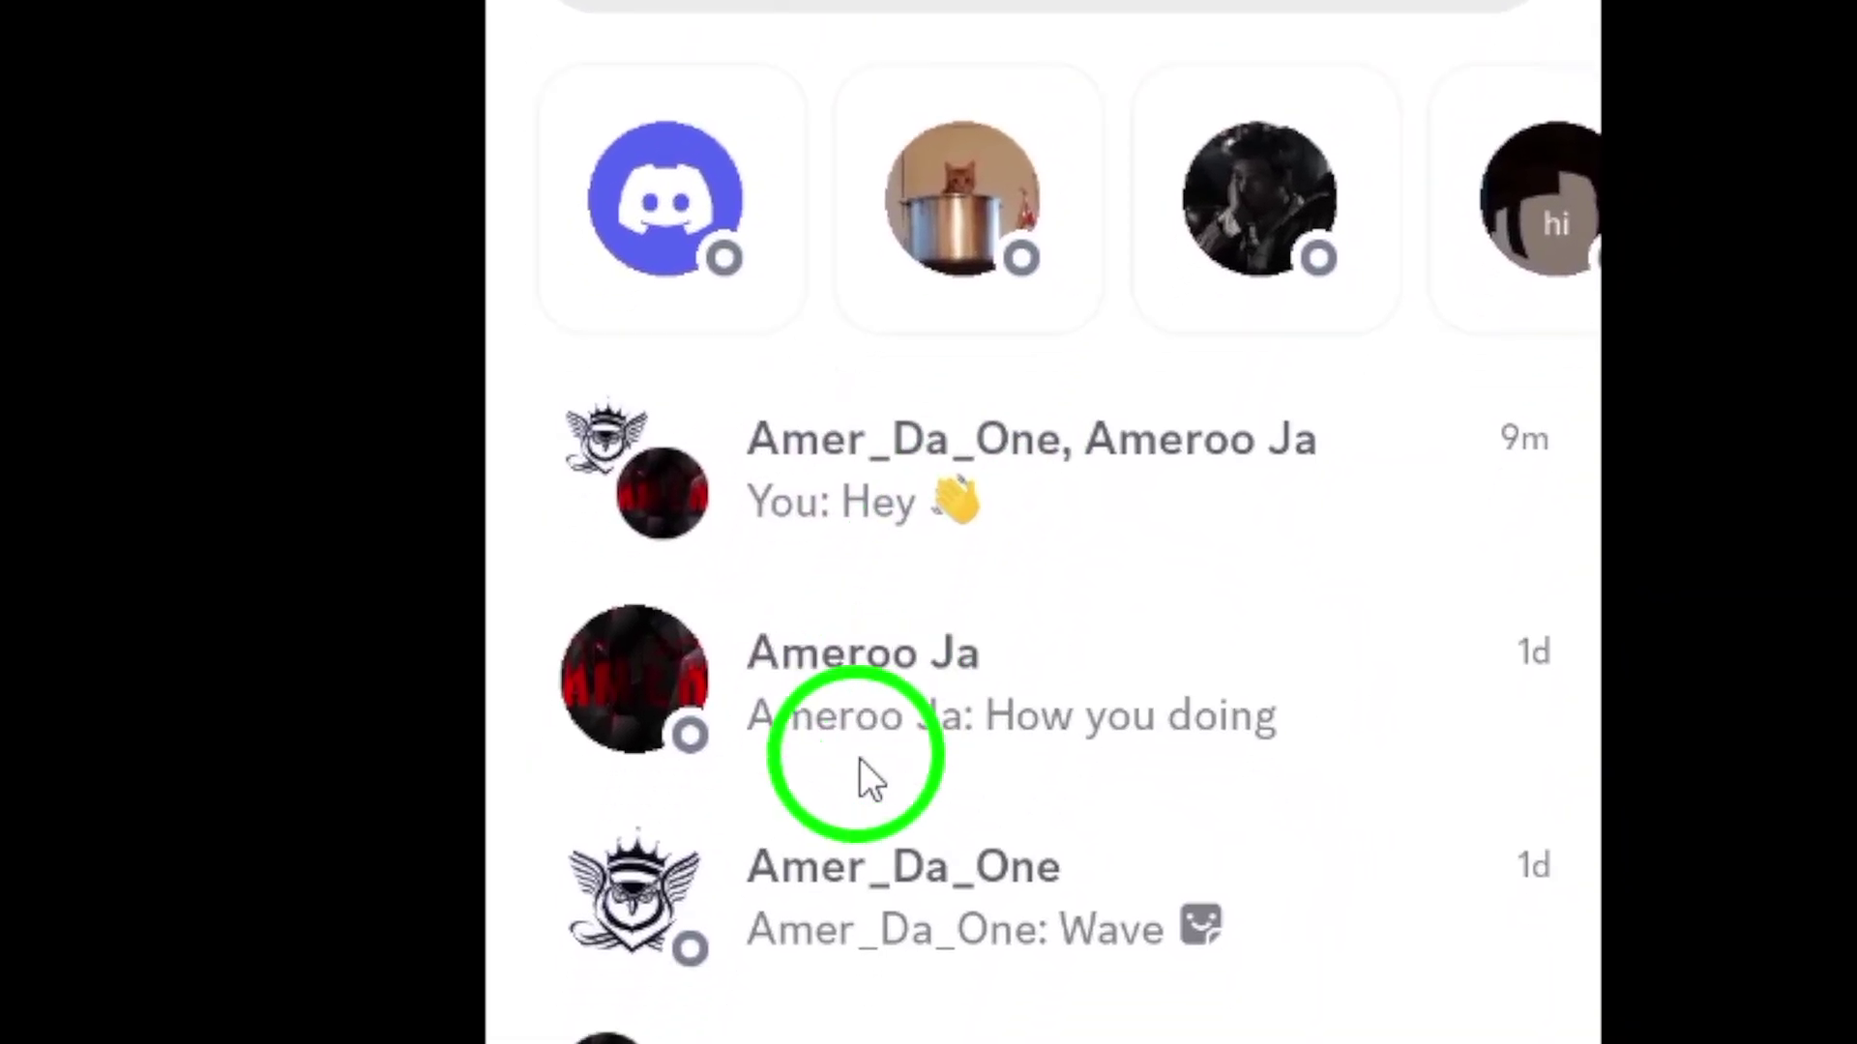
scroll(860, 758, "down", 5)
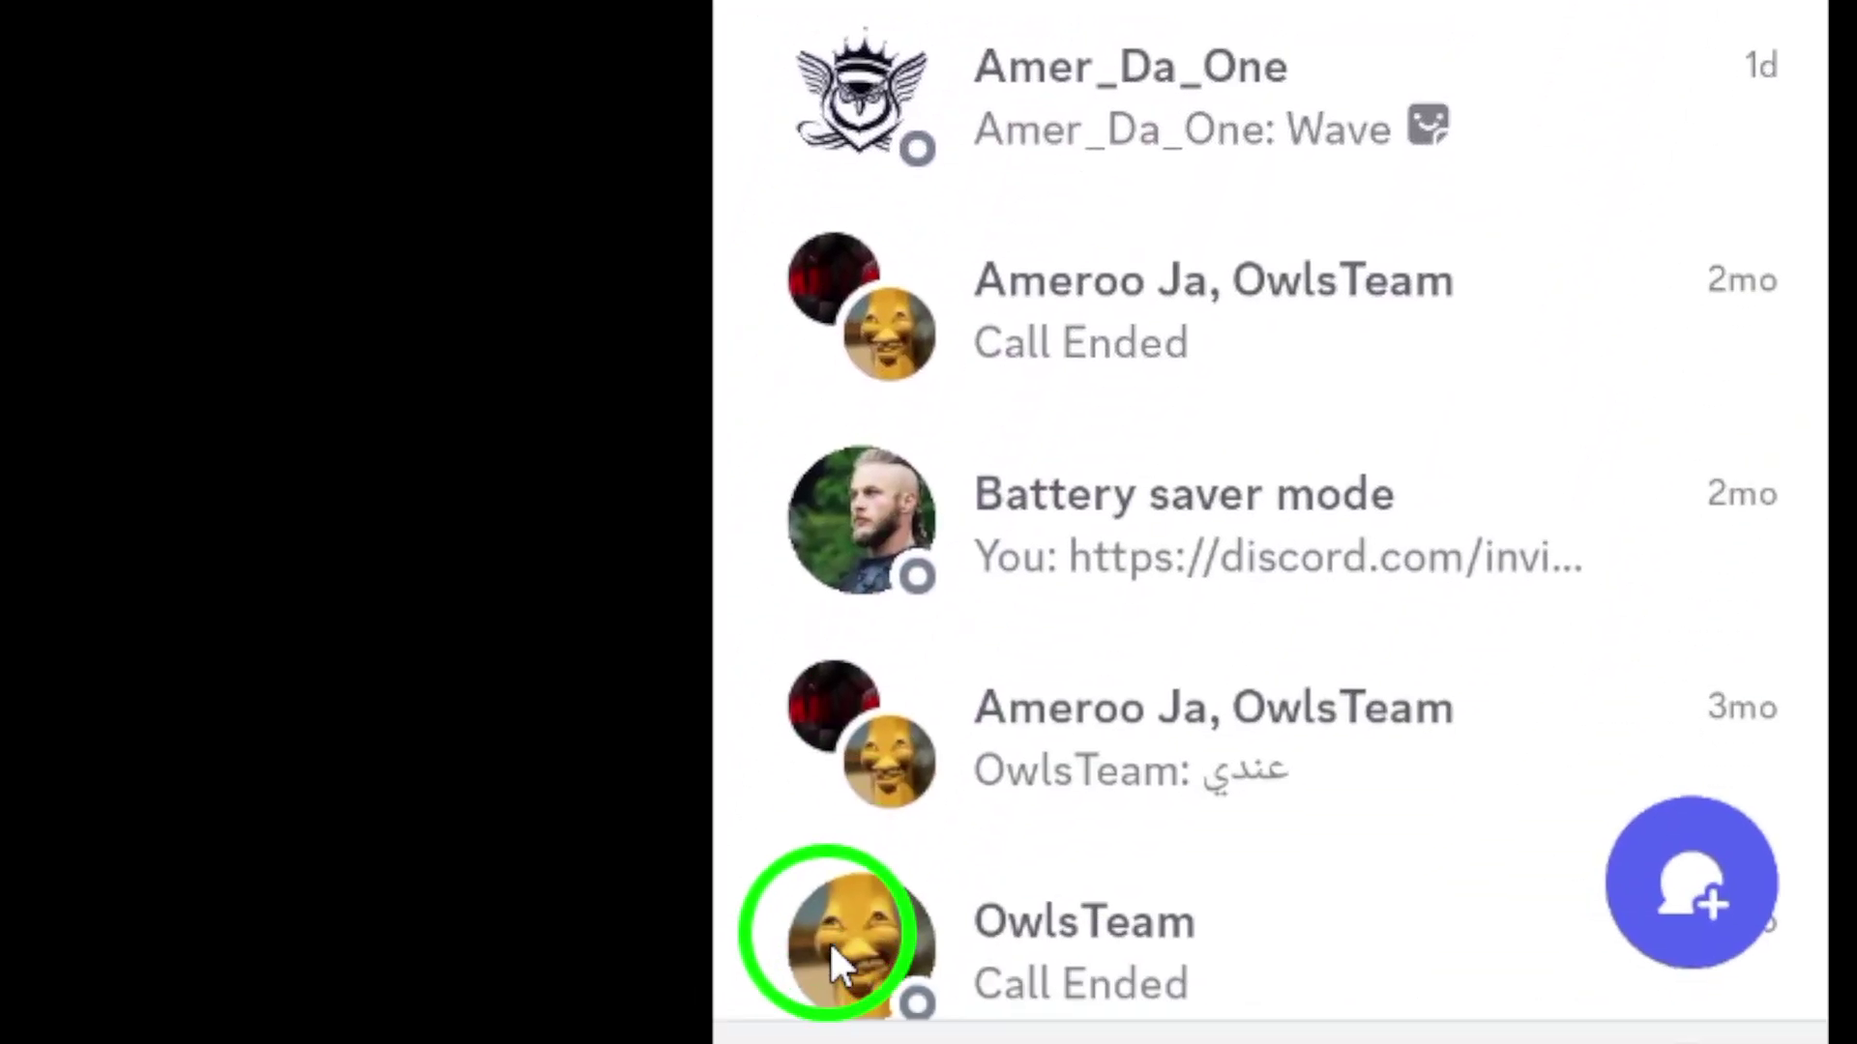
scroll(918, 829, "up", 5)
Step: Open the one-on-one direct-message conversation from the DM list
left_click(958, 426)
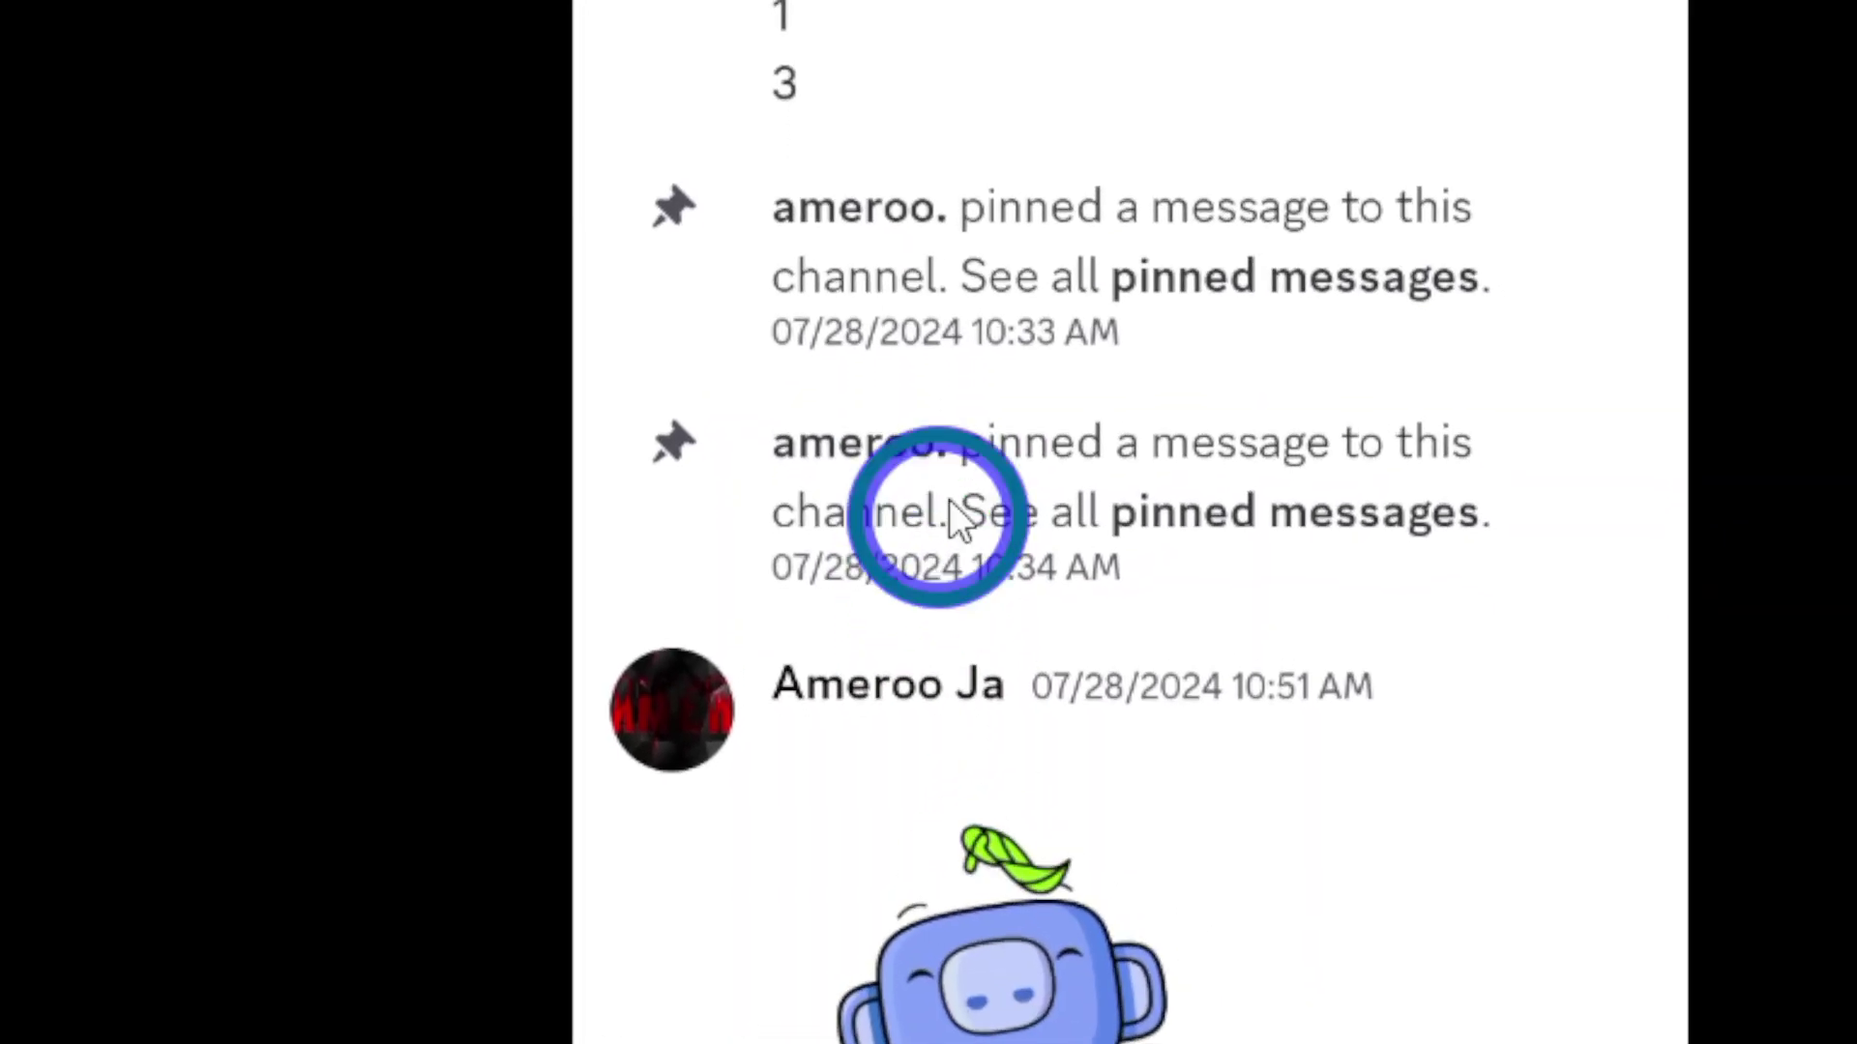
scroll(954, 518, "up", 3)
Step: Delete the poll message from the chat and confirm with Yes
left_click(800, 475)
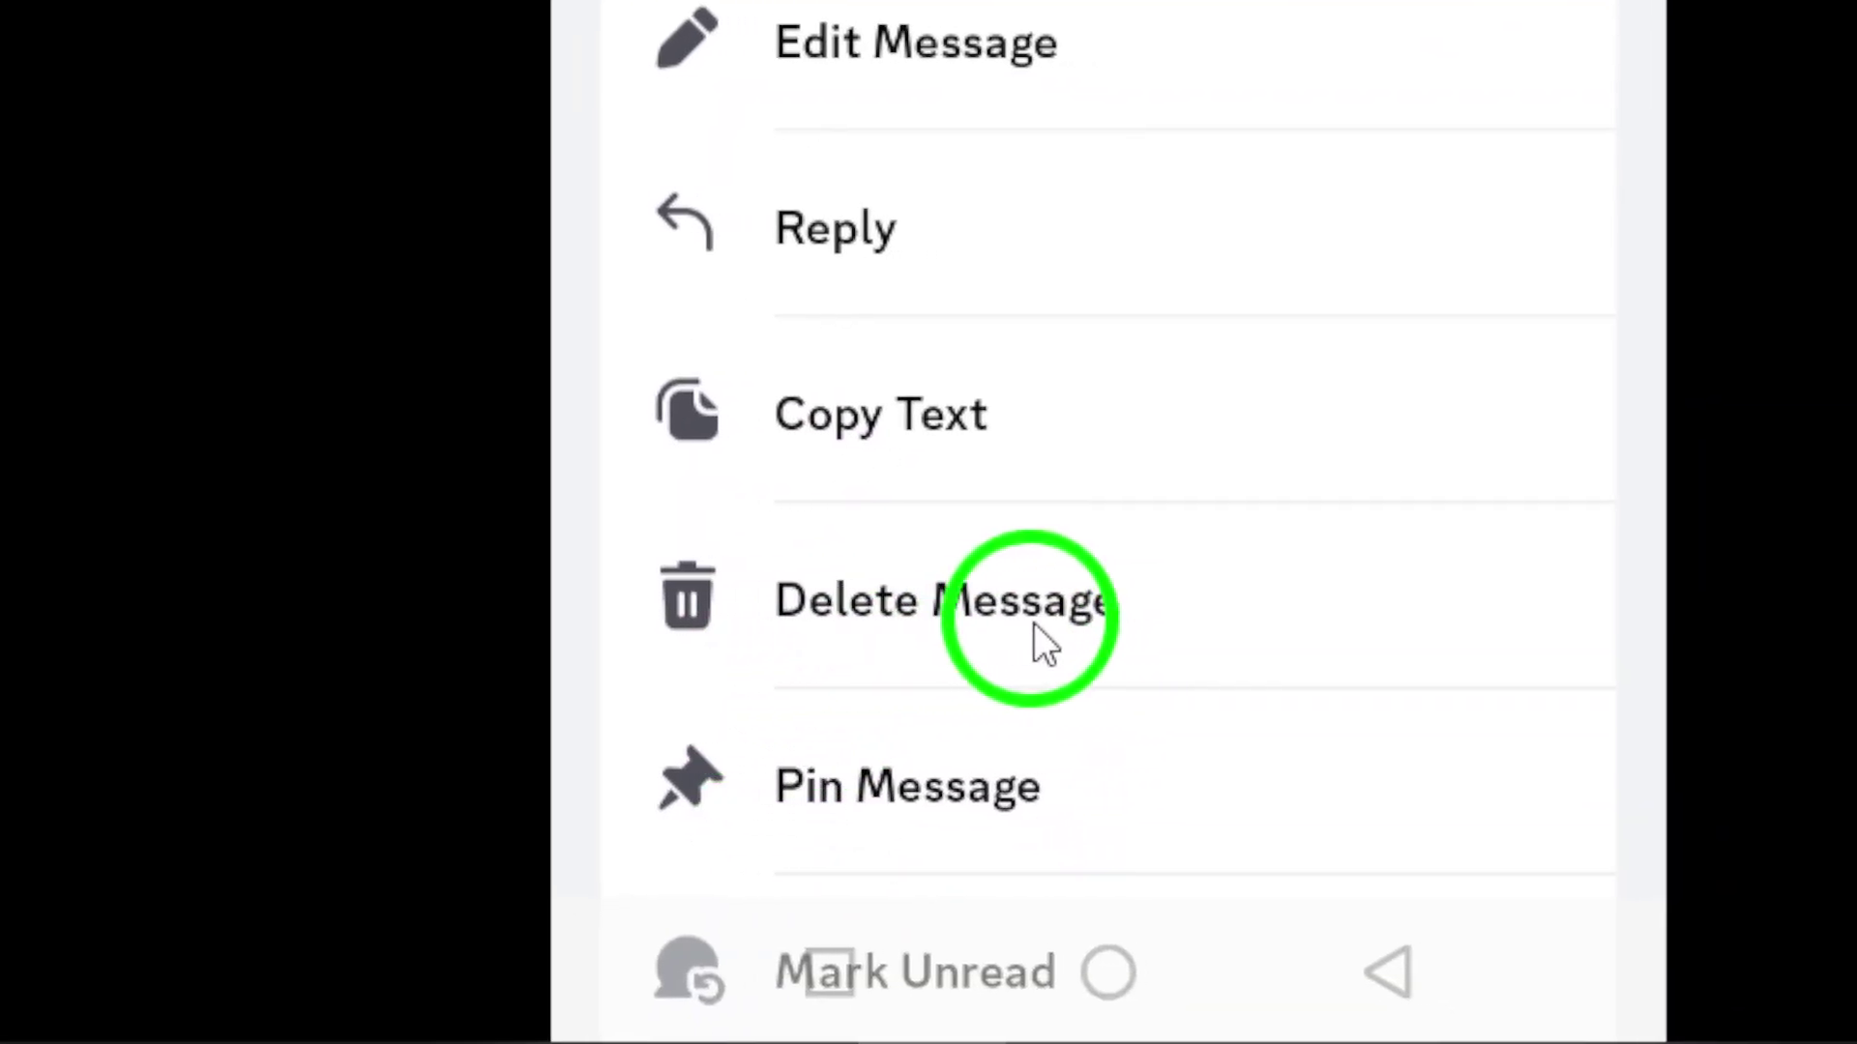
left_click(950, 622)
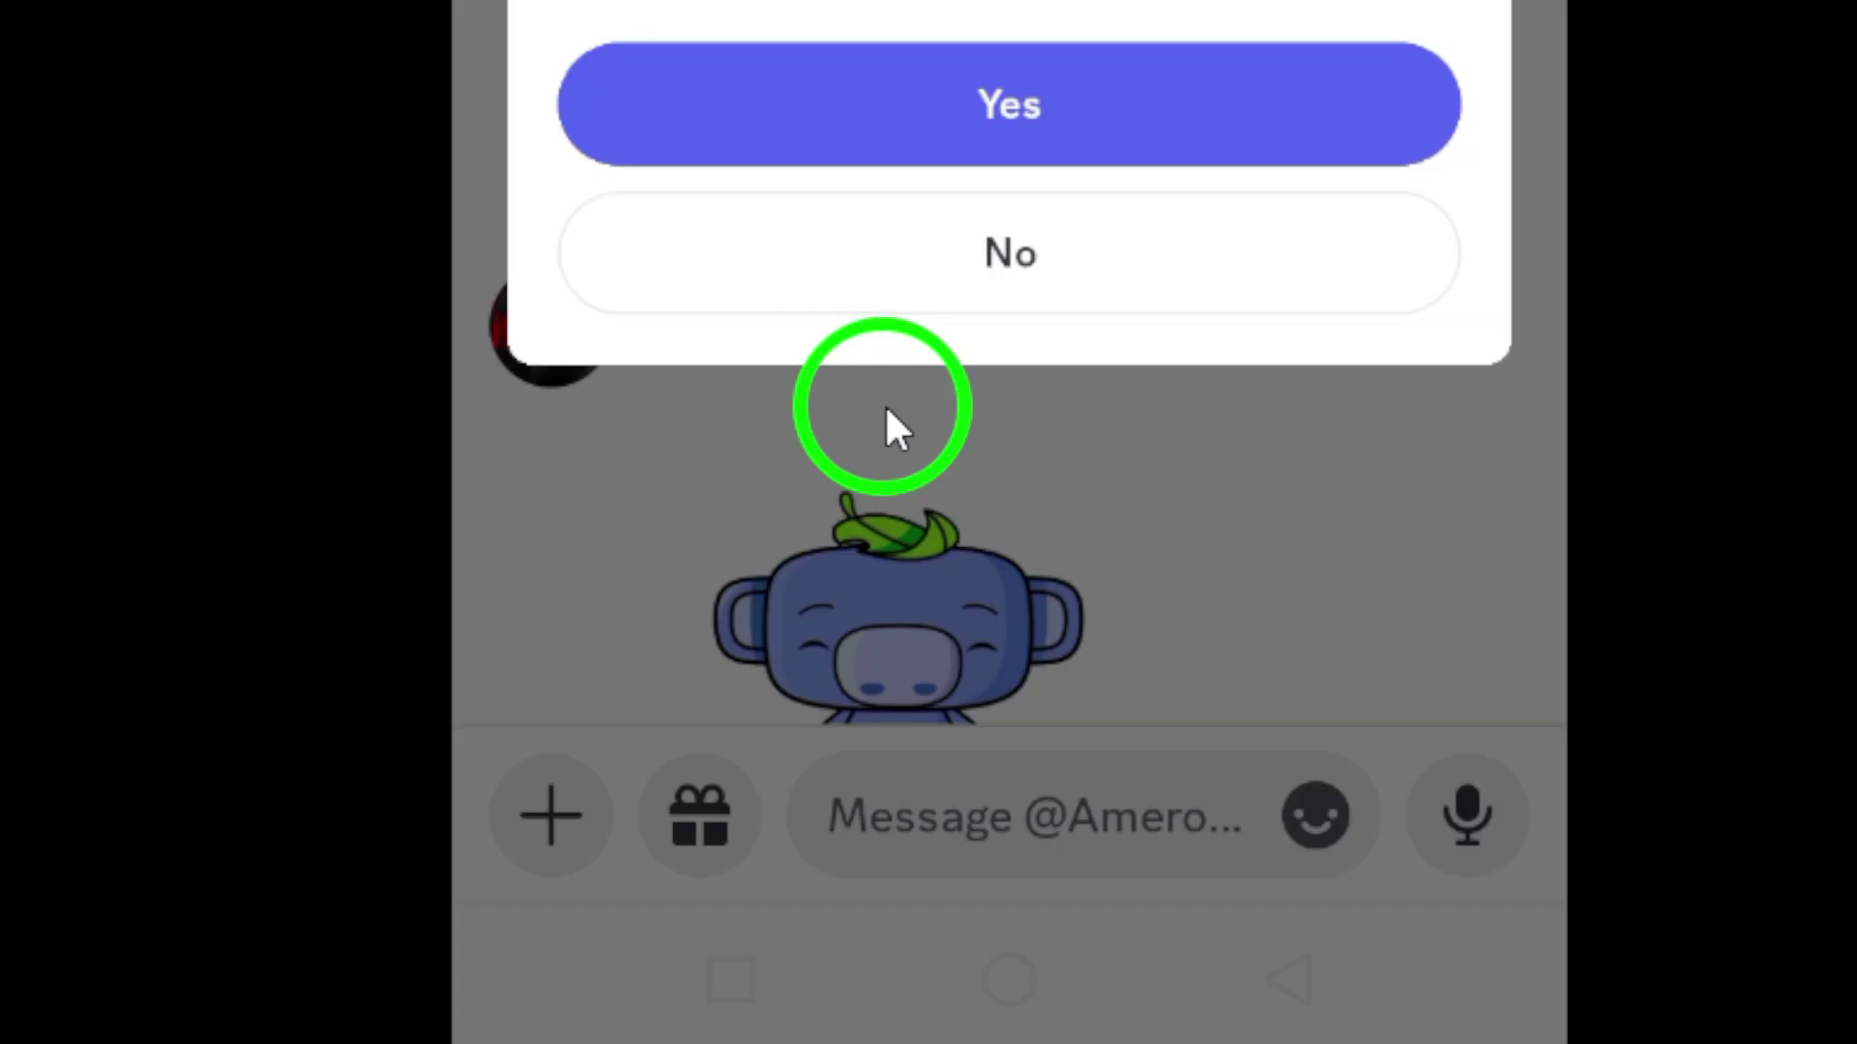
left_click(953, 362)
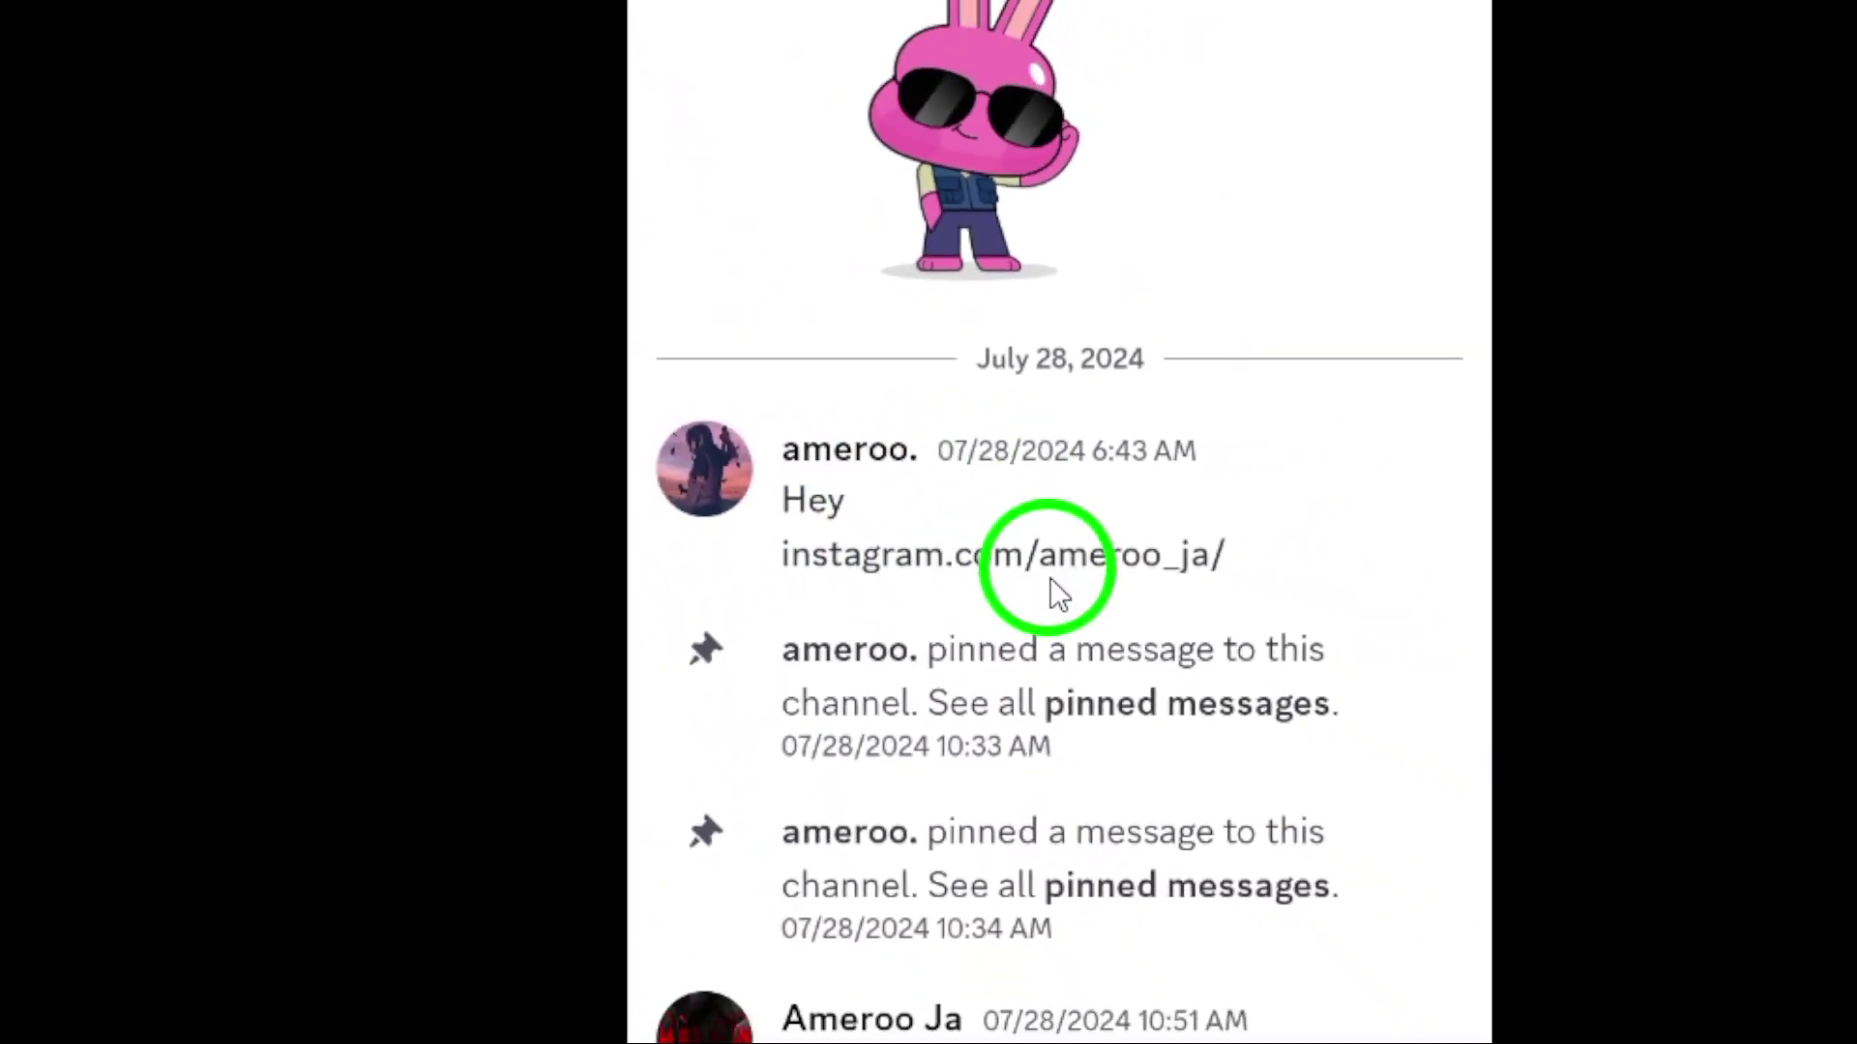
Step: Bring up the delete confirmation for the 'Hey' Instagram link message
left_click(918, 481)
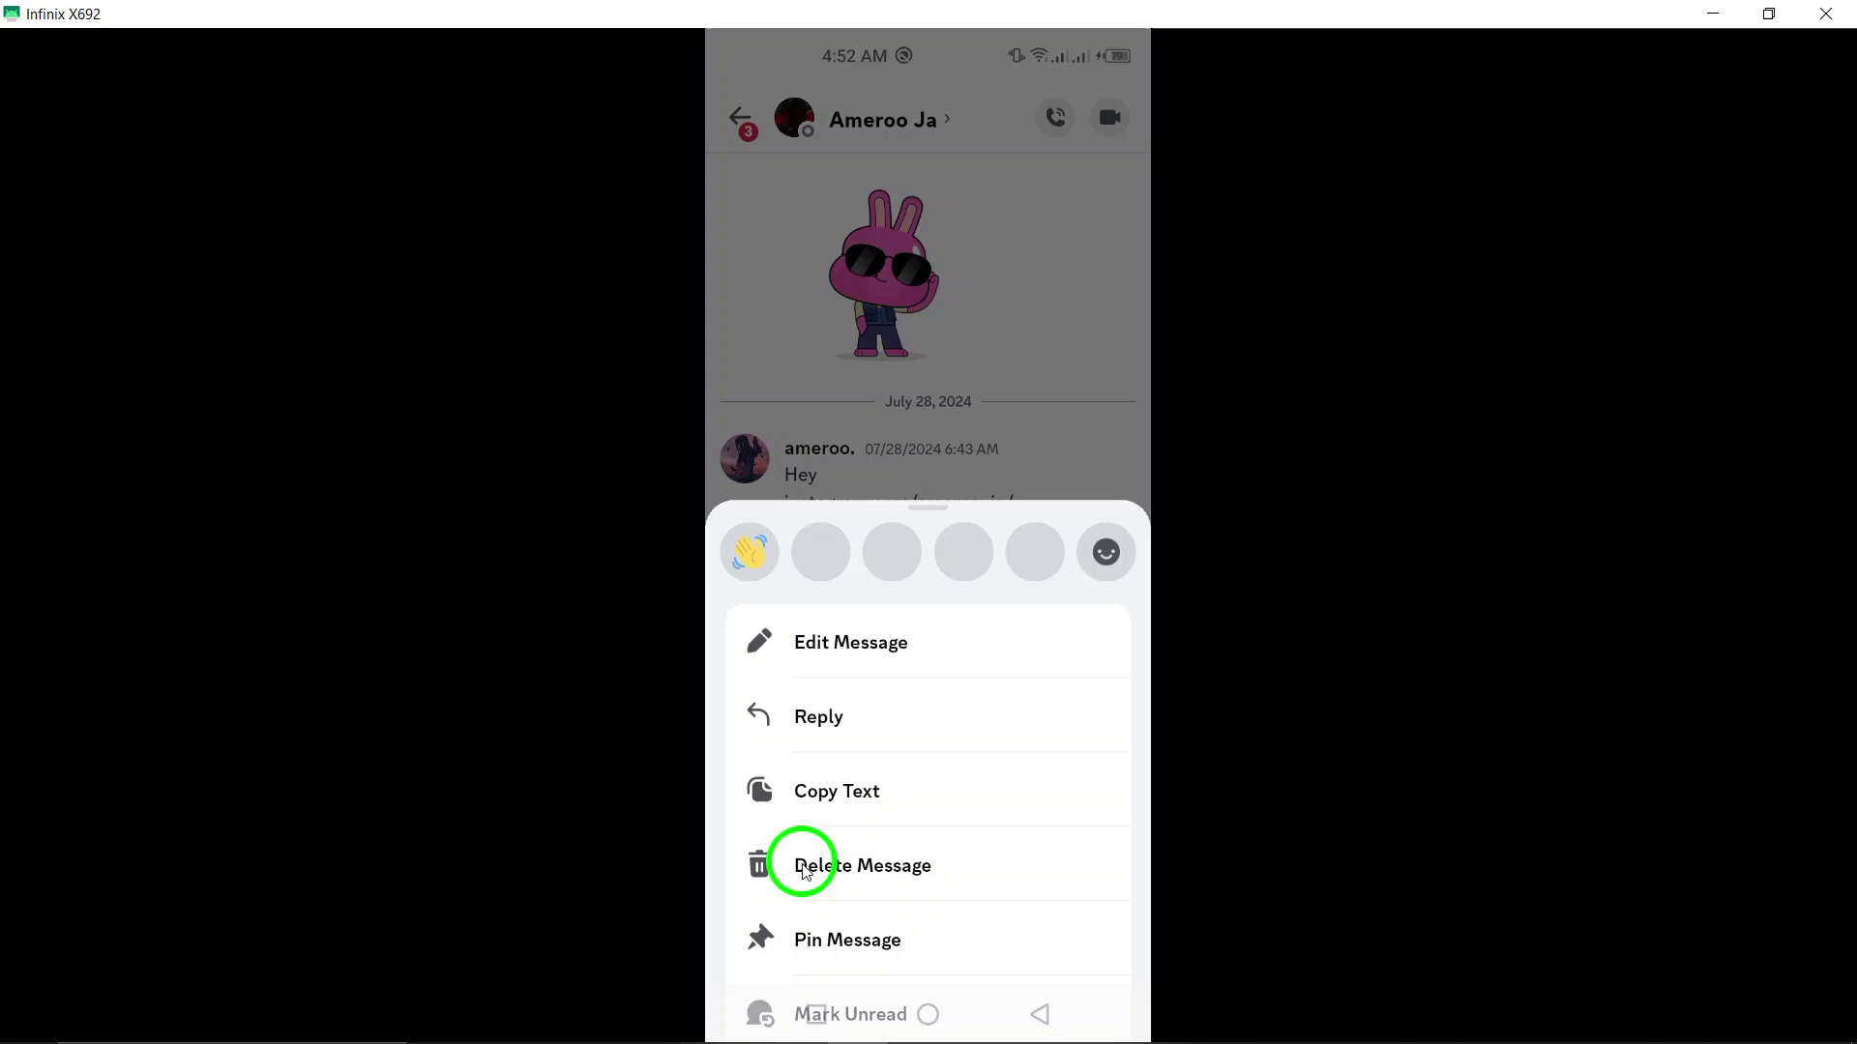
left_click(875, 867)
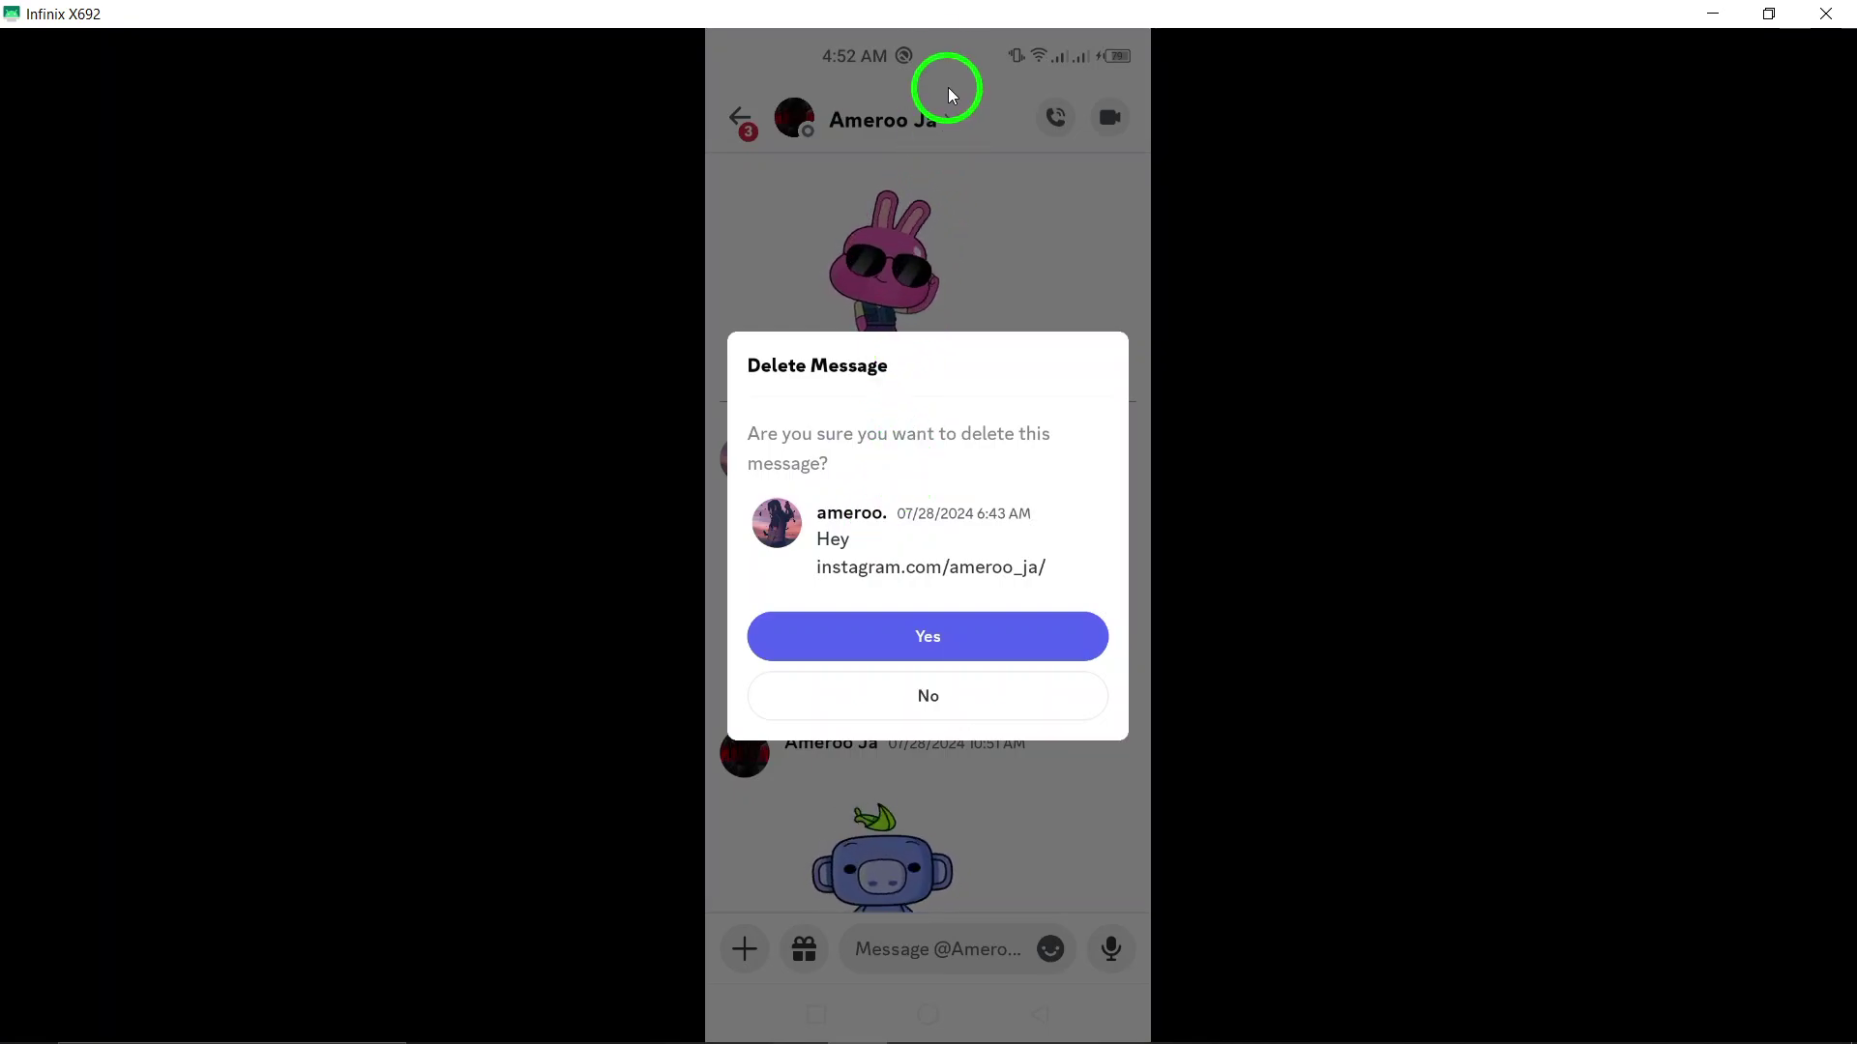
Step: Screenshot the delete prompt from quick settings and dismiss the preview
left_click_drag(935, 259, 978, 493)
left_click(1073, 483)
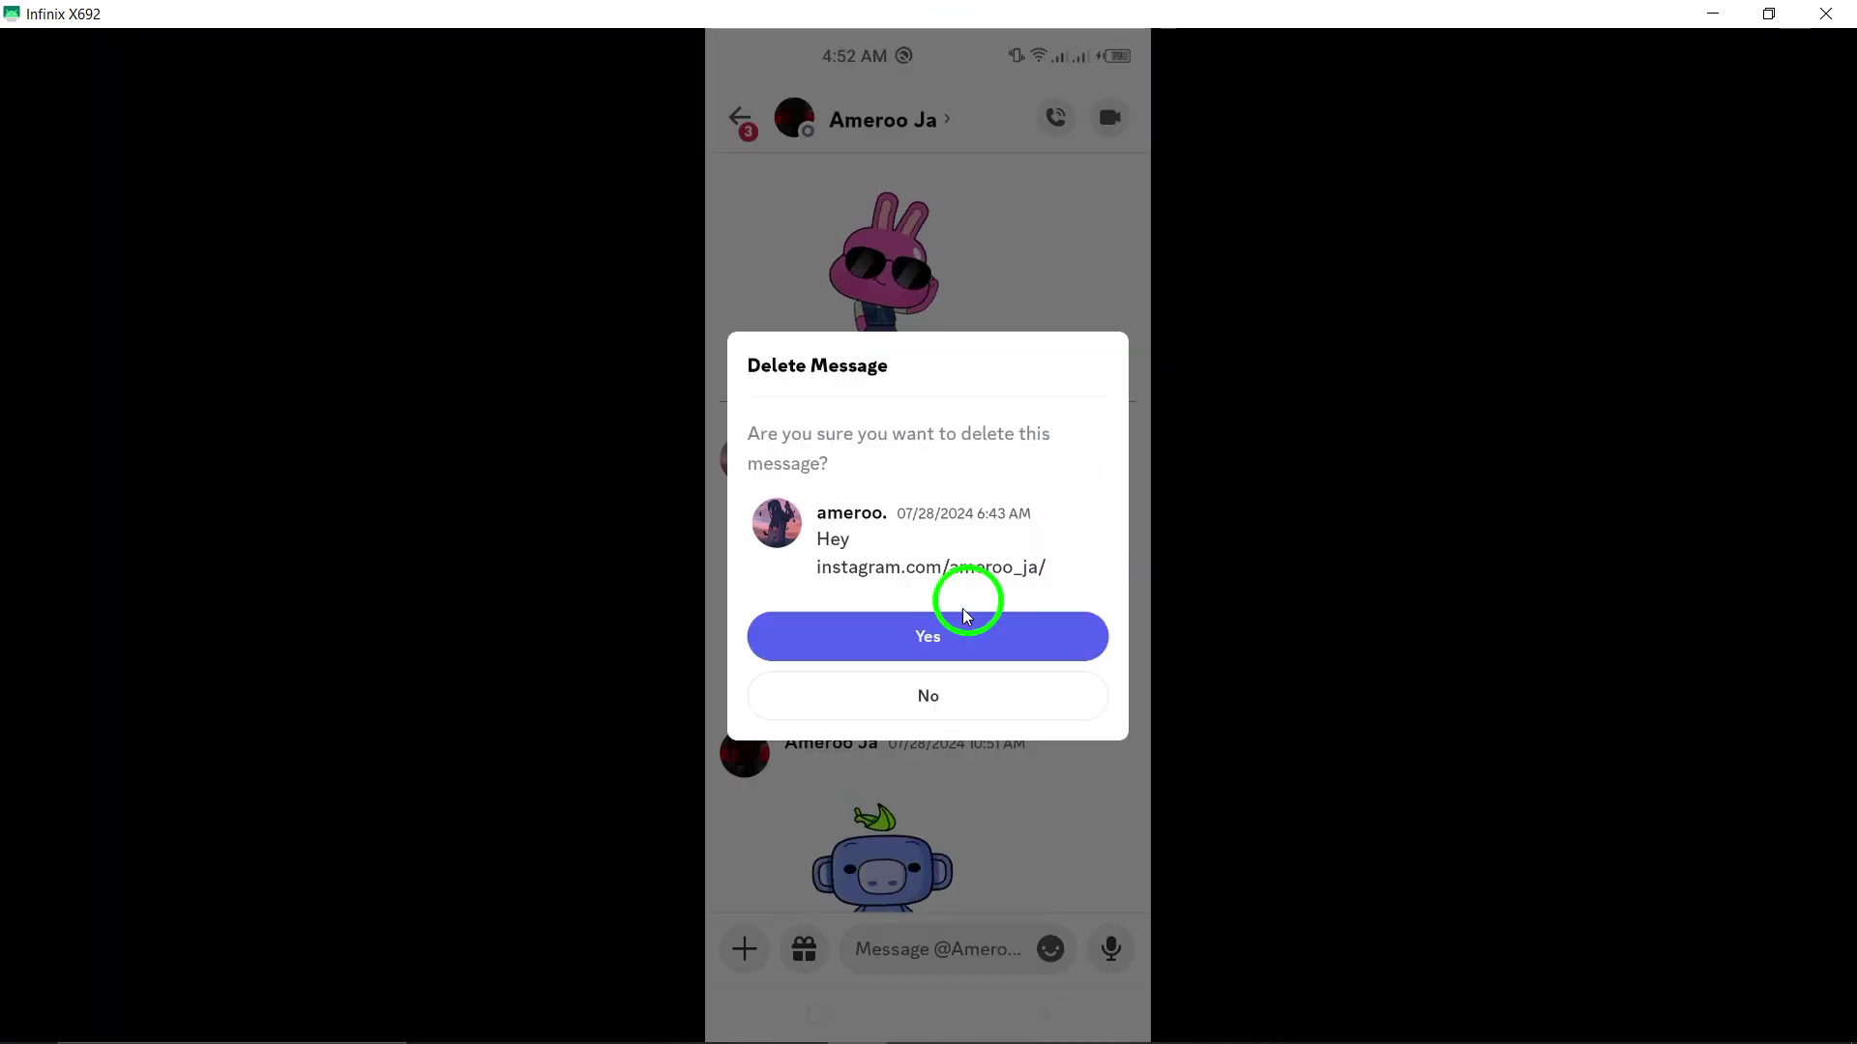
left_click(909, 977)
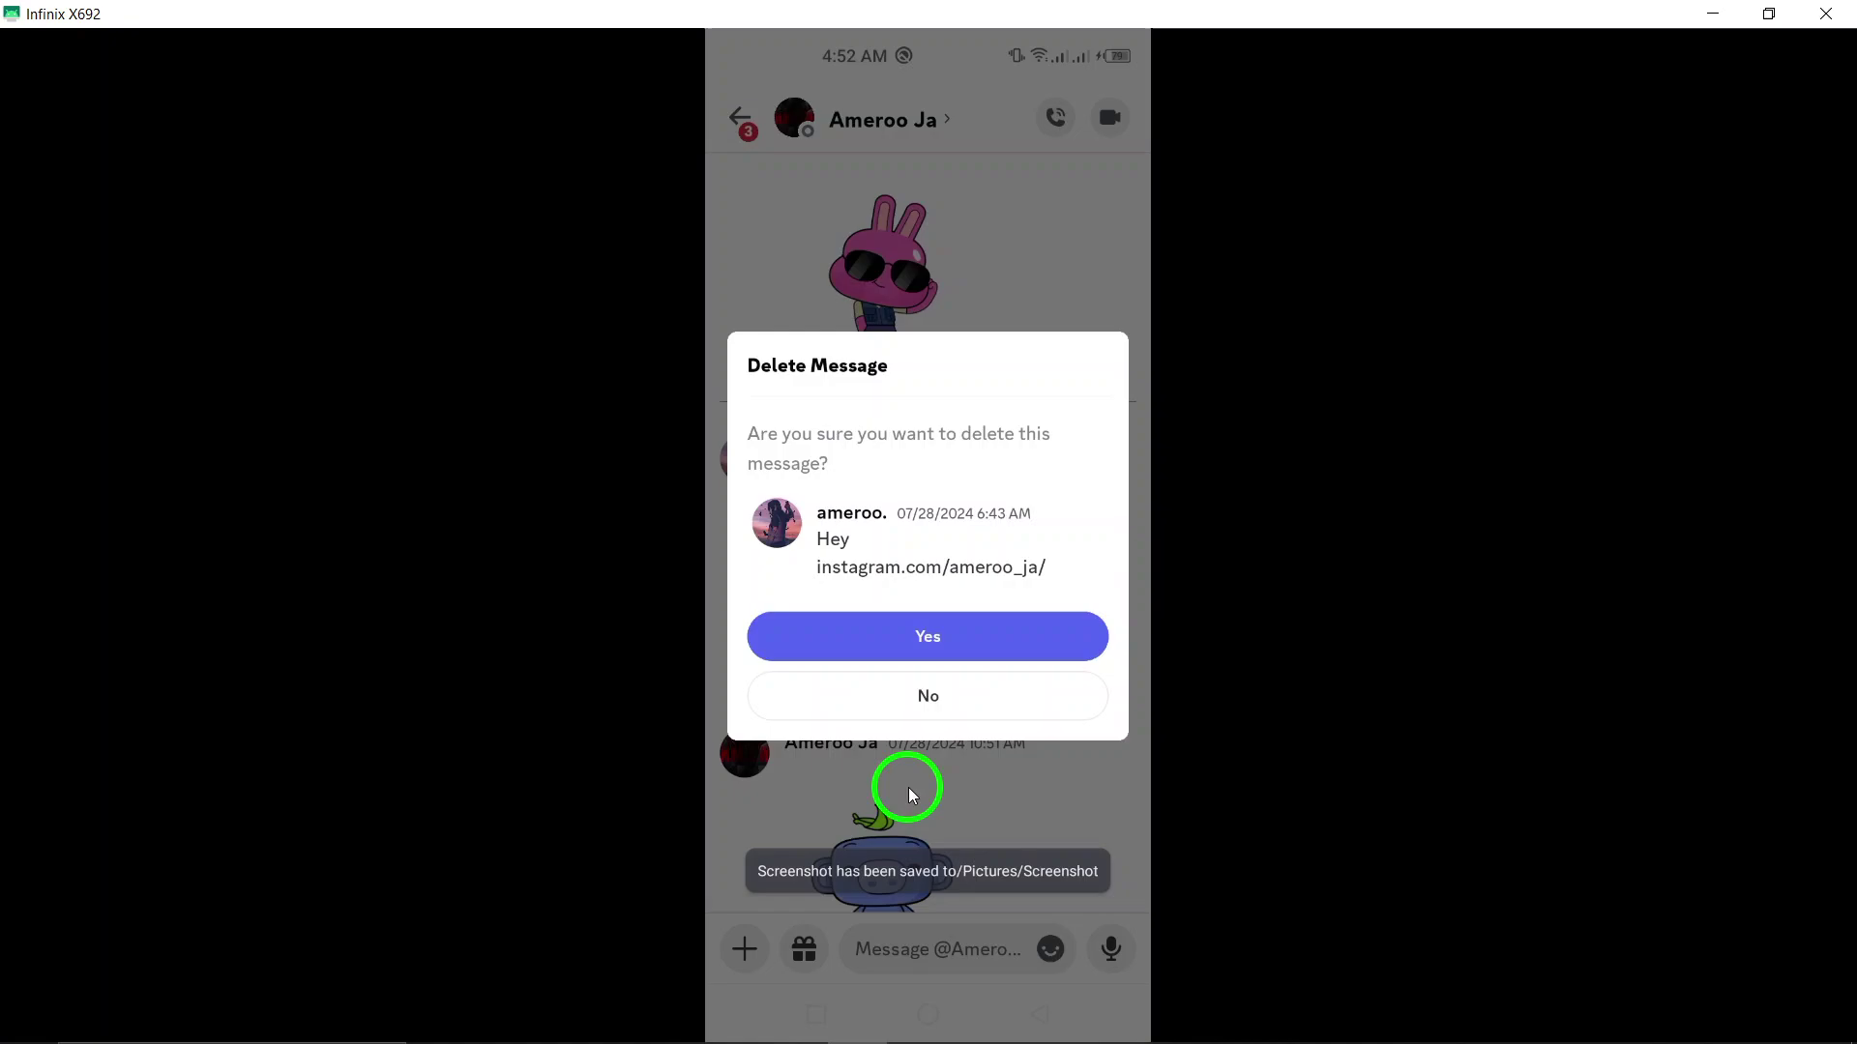
Step: Cancel the delete prompt and swipe Discord away from recent apps
left_click(946, 716)
left_click(815, 1014)
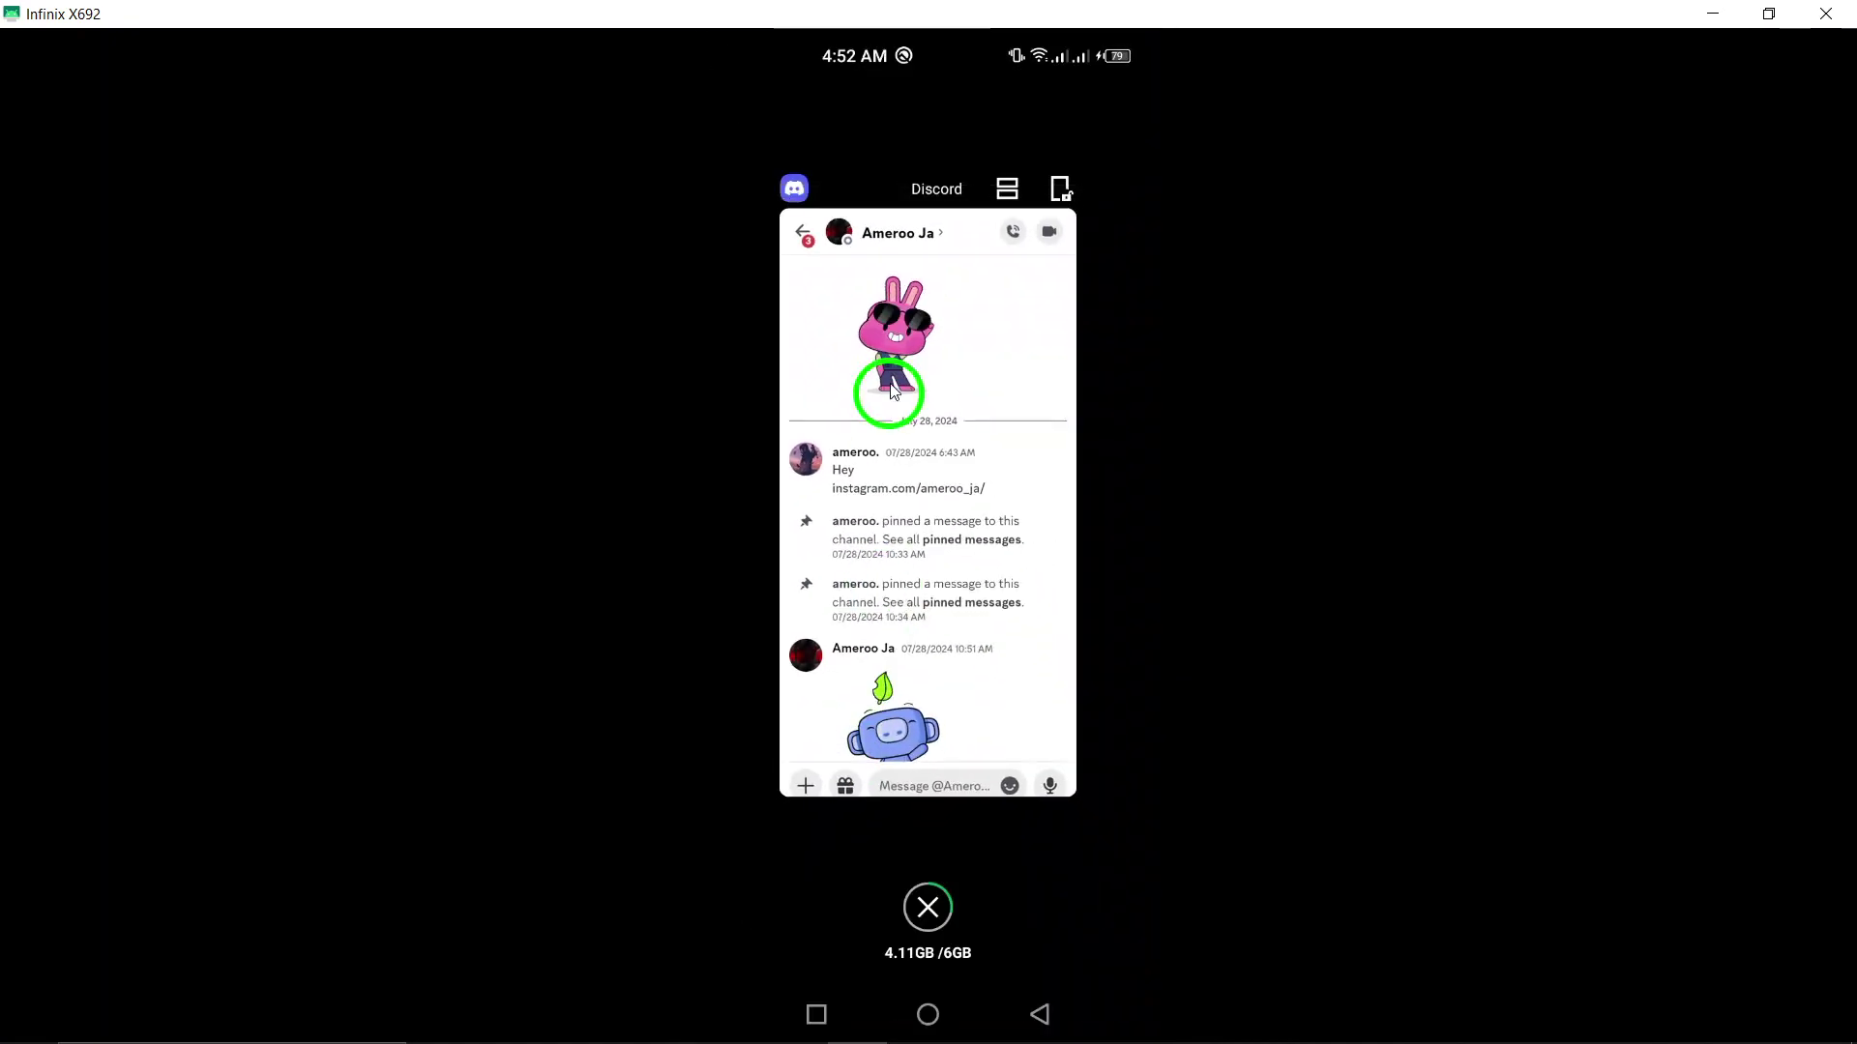
left_click_drag(887, 393, 769, 442)
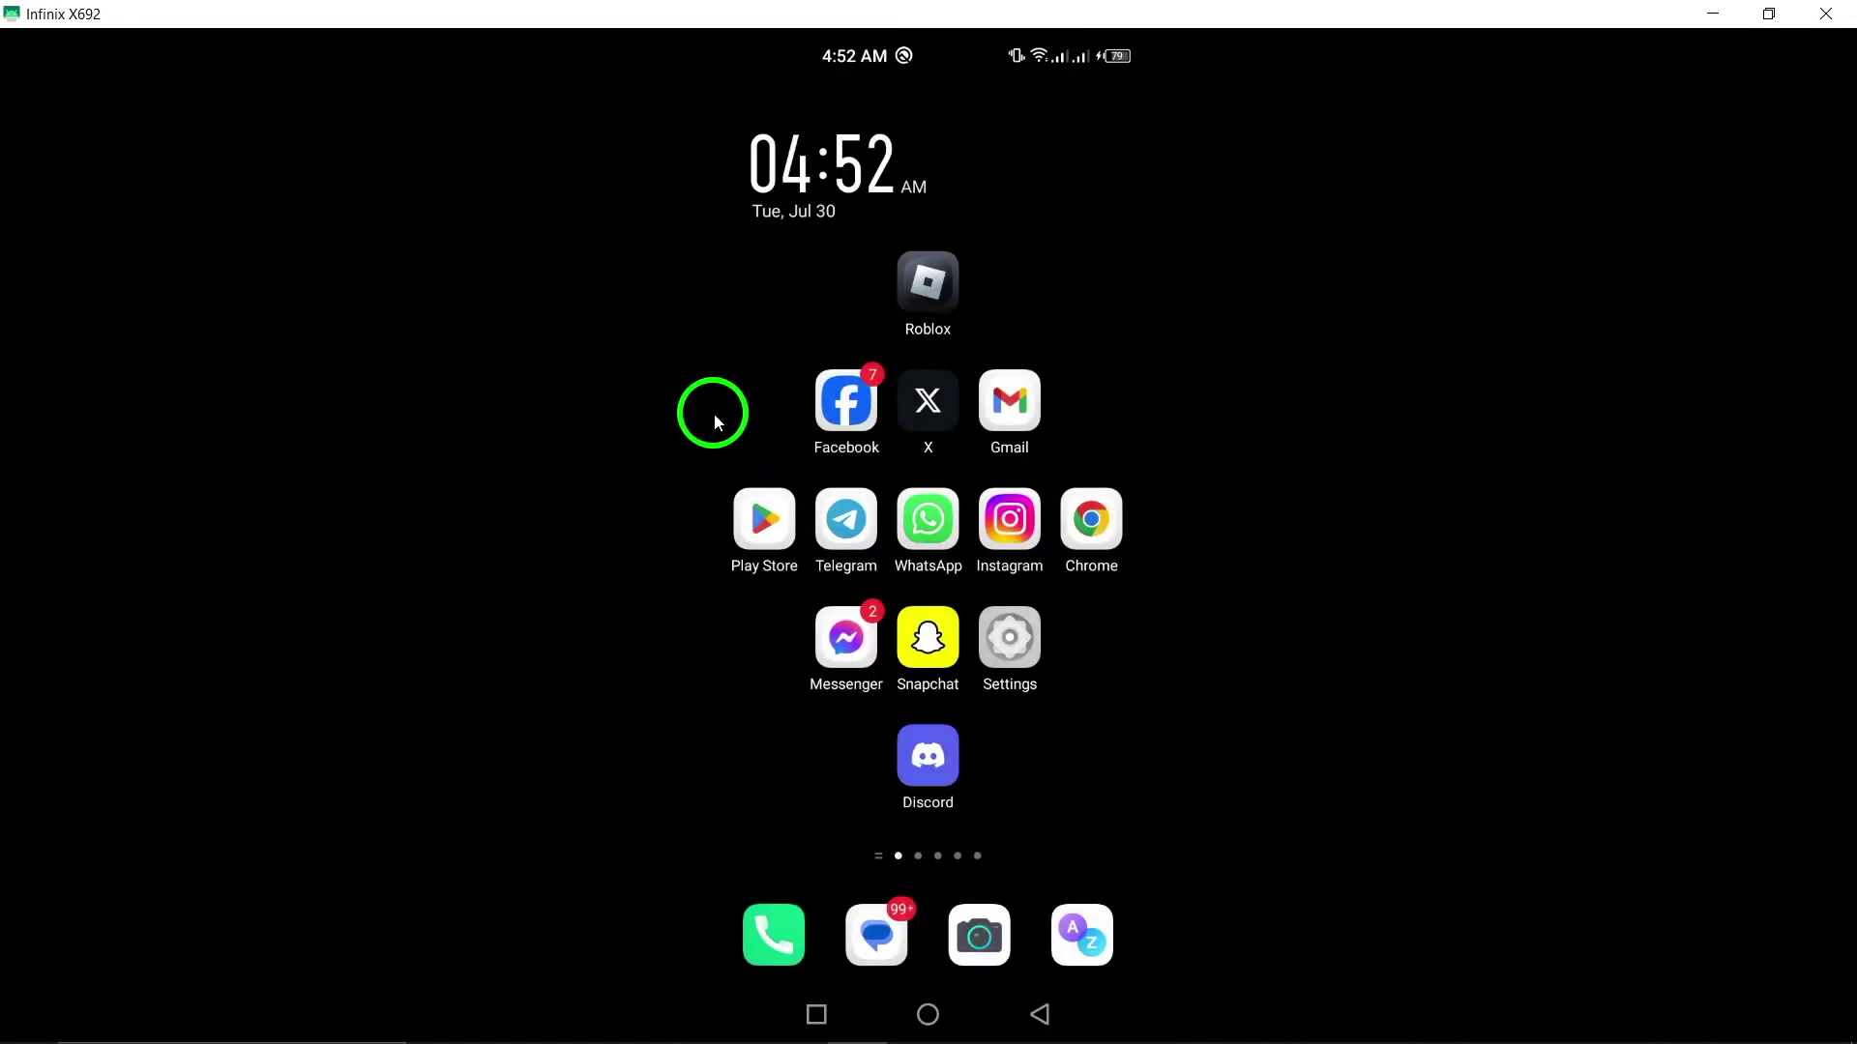